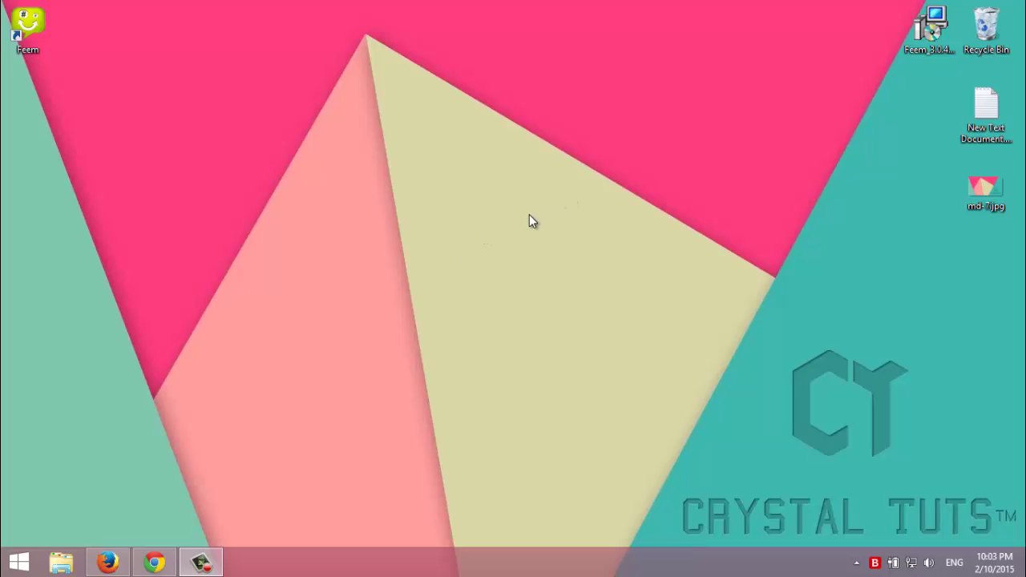
- Open a Command Prompt window and dismiss the Run dialog
right_click(16, 561)
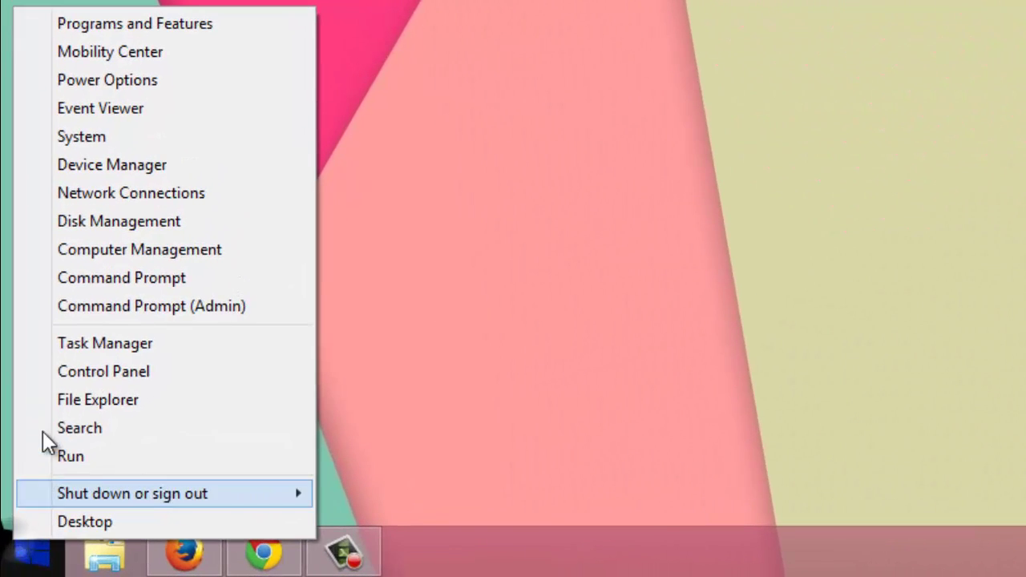
left_click(76, 281)
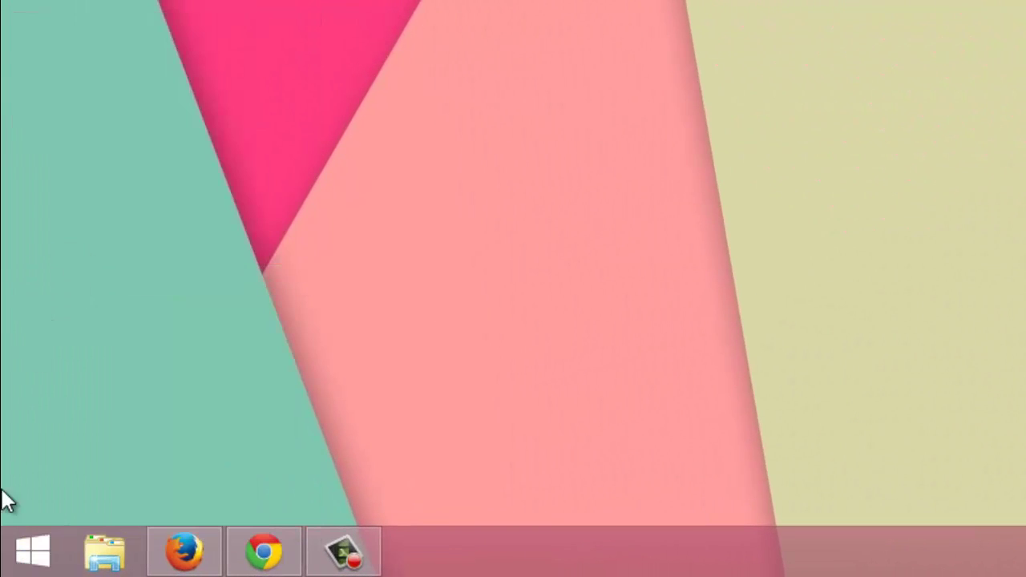
right_click(9, 561)
left_click(34, 489)
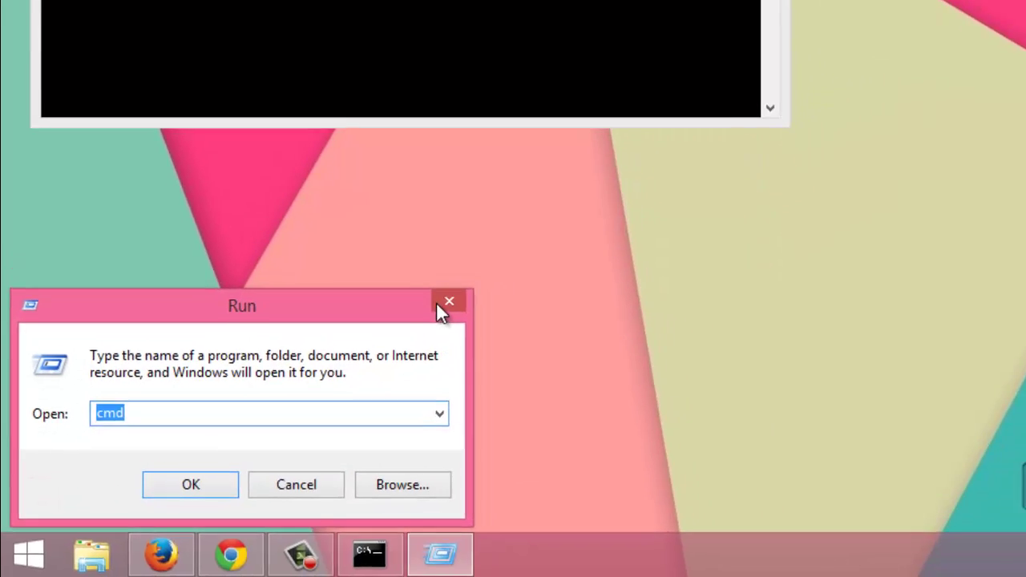
left_click(513, 262)
left_click(168, 22)
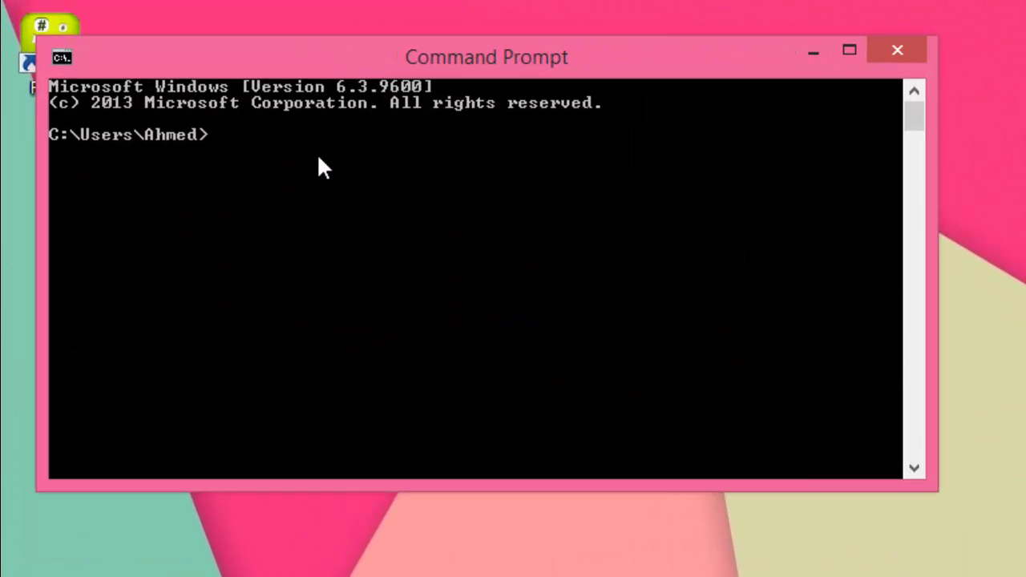
- Run ipconfig/all, check the entry for the wireless Local Area Connection adapter, and close the Command Prompt
type("ipconfi")
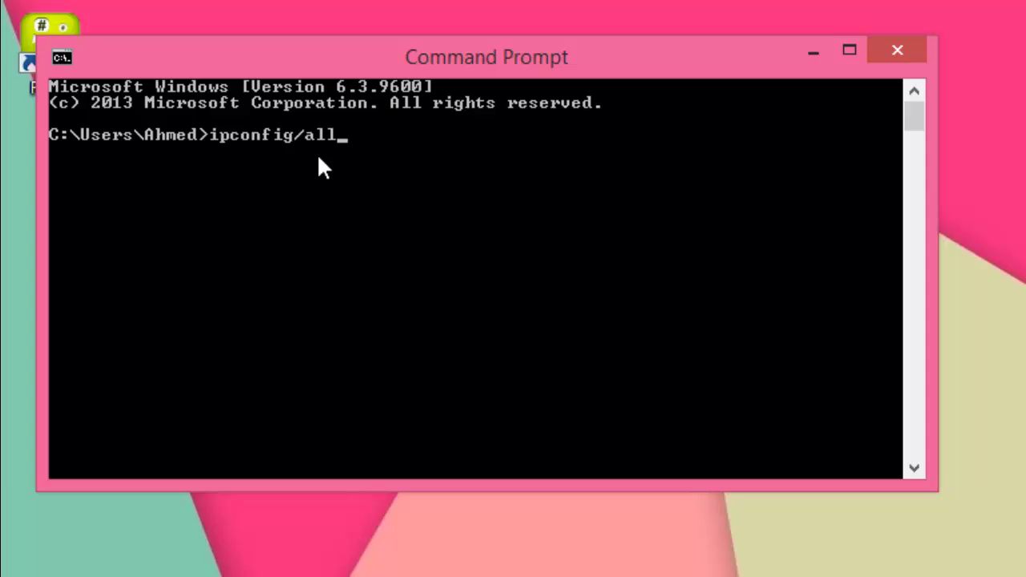
type("g/all")
key("Return")
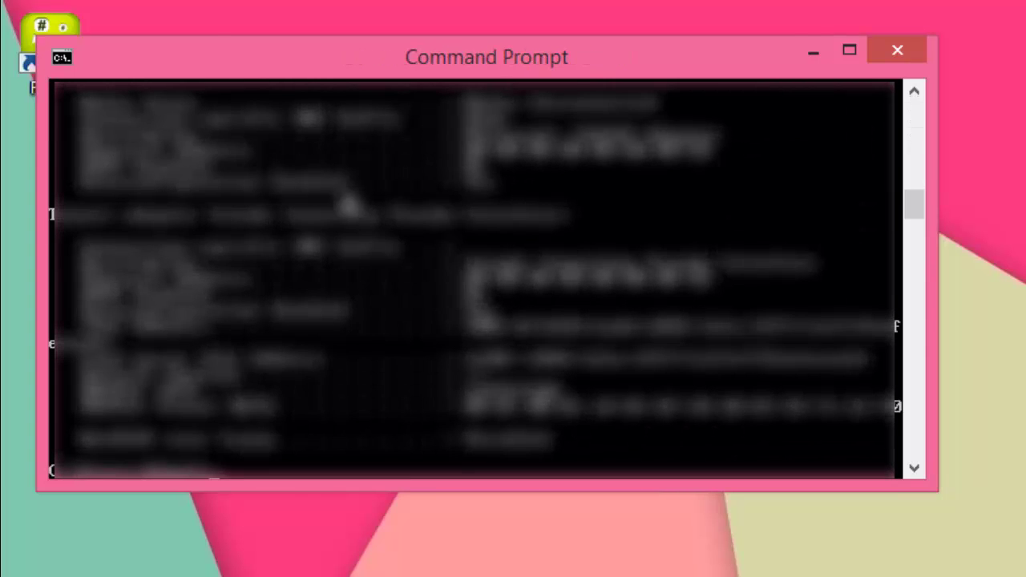
scroll(365, 272, "up", 5)
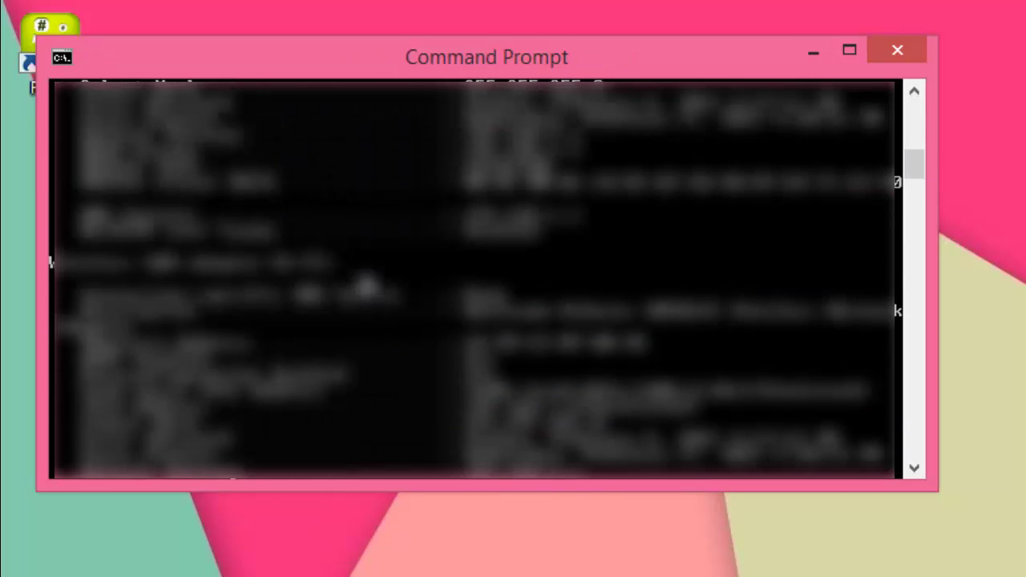
scroll(365, 284, "up", 4)
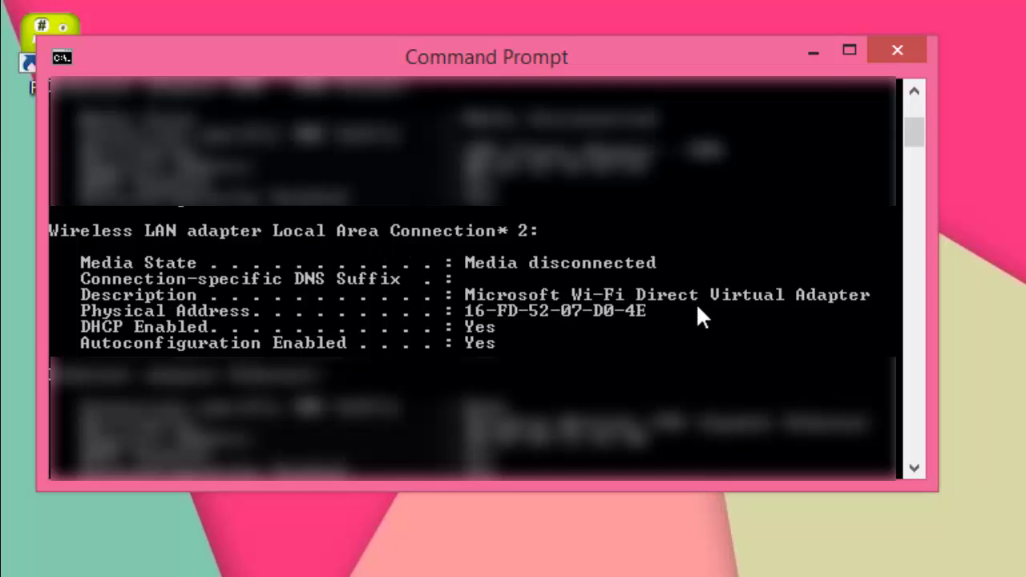
left_click(897, 50)
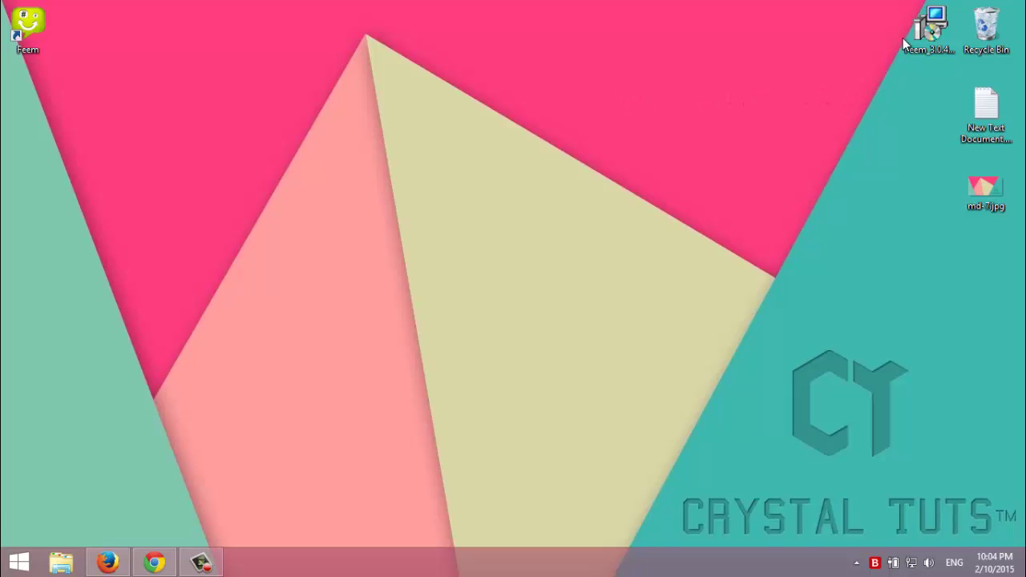
- In Chrome, return to the Feem download page and request Feem For Windows Desktop, then minimise the browser
left_click(922, 35)
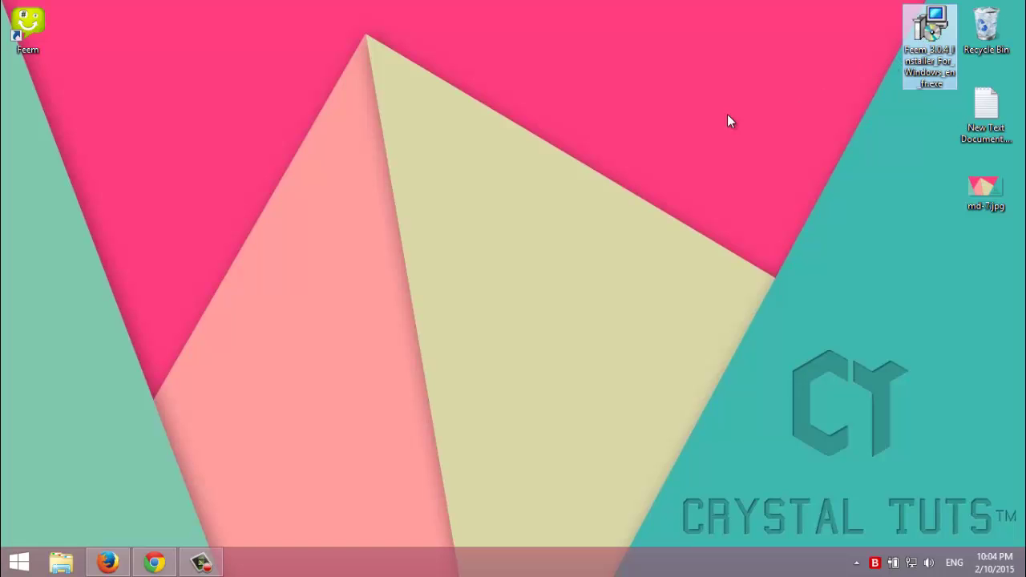
left_click(155, 562)
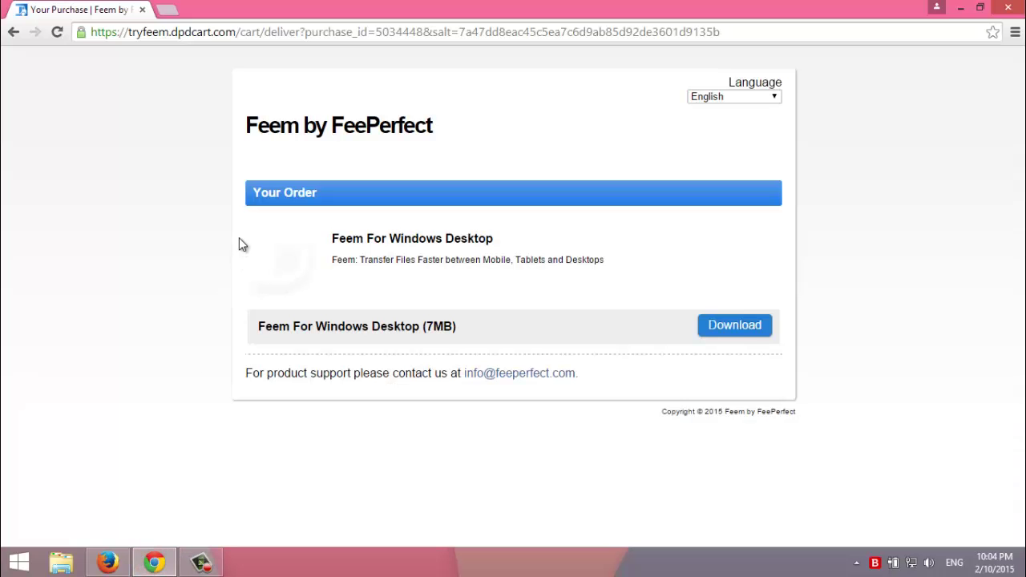
left_click(13, 32)
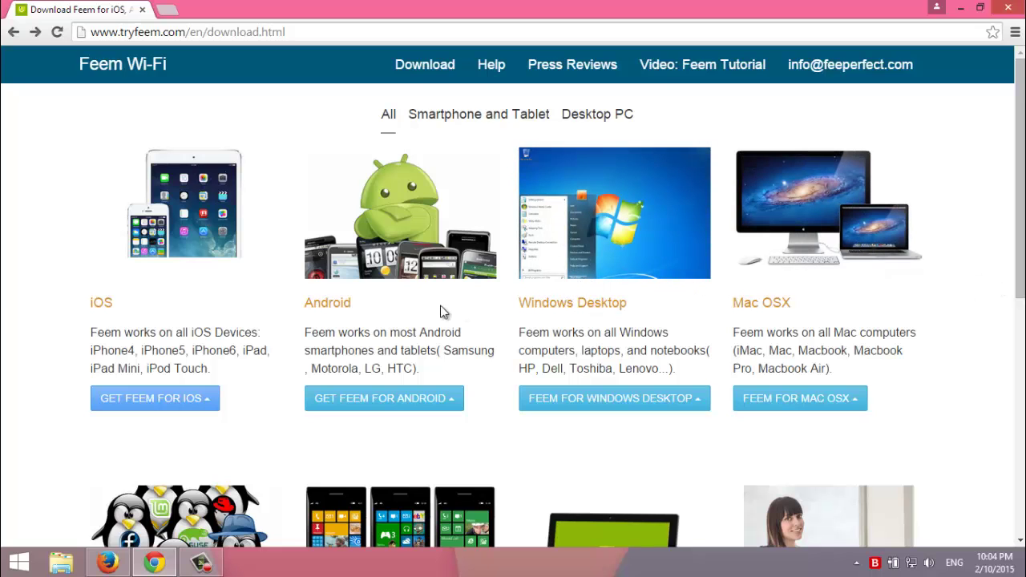
scroll(24, 317, "down", 2)
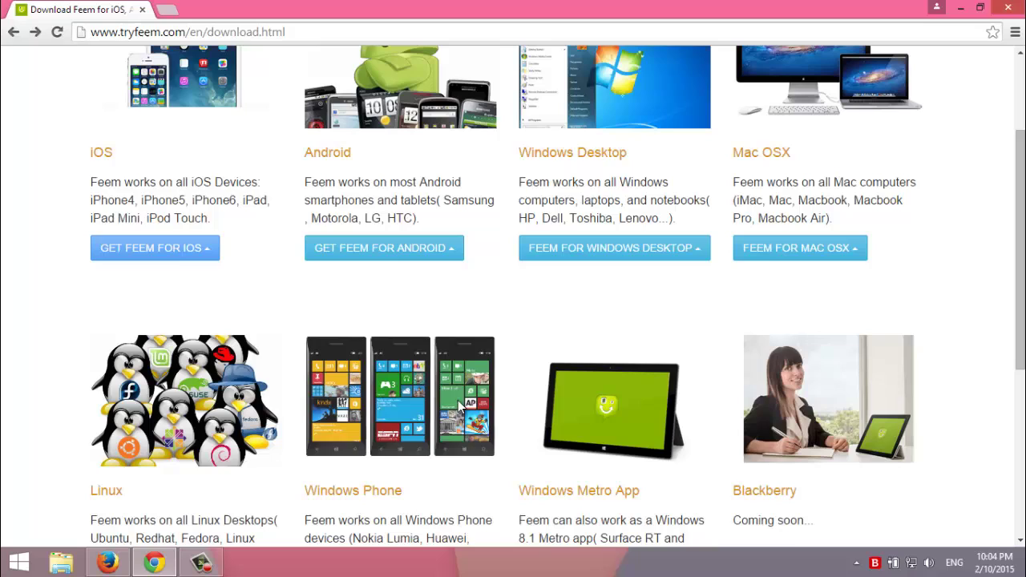
scroll(80, 416, "up", 2)
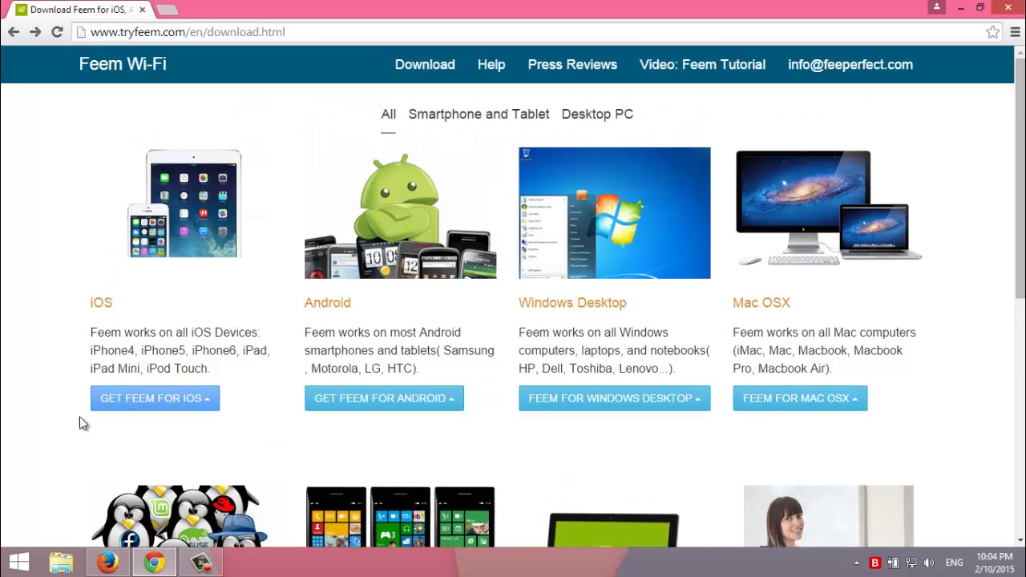
left_click(567, 406)
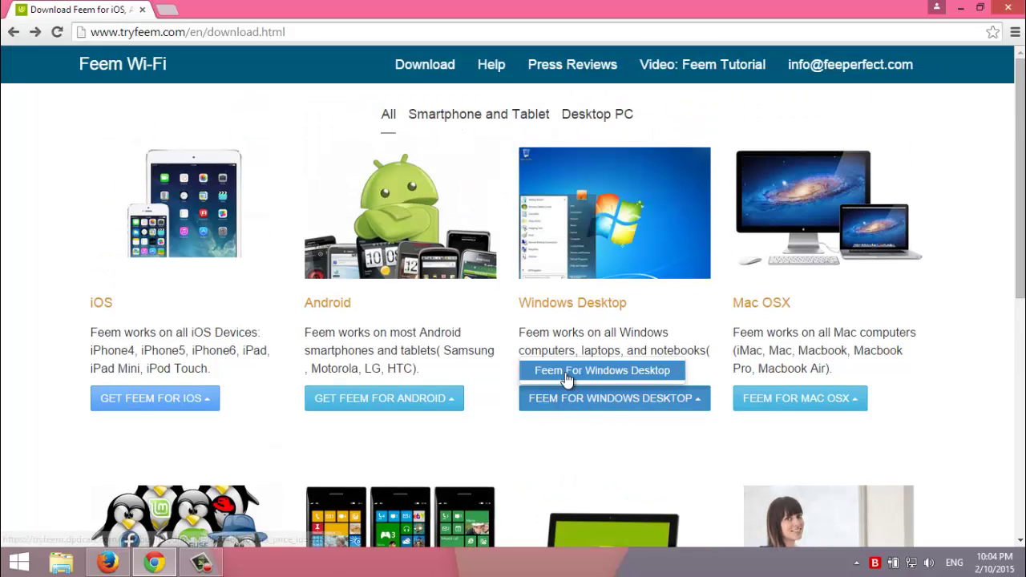
left_click(566, 370)
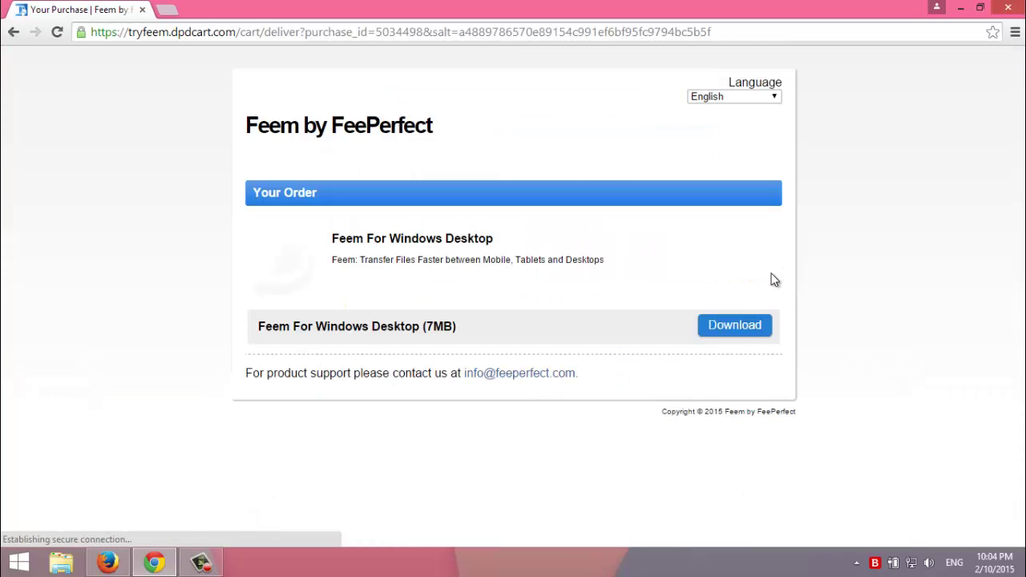
left_click(961, 9)
- Launch Feem on the computer and cancel its registration page
double_click(930, 28)
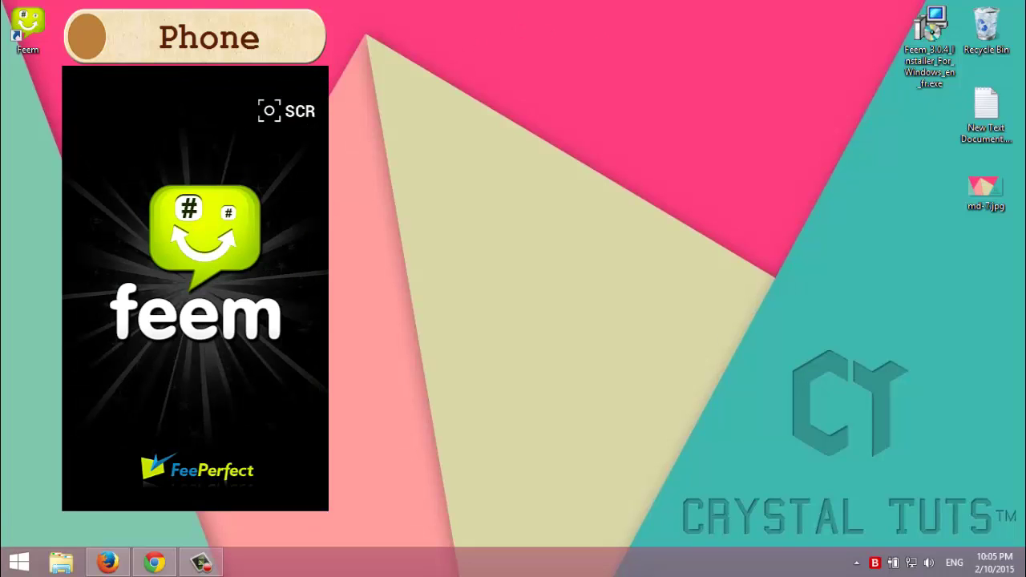
double_click(27, 28)
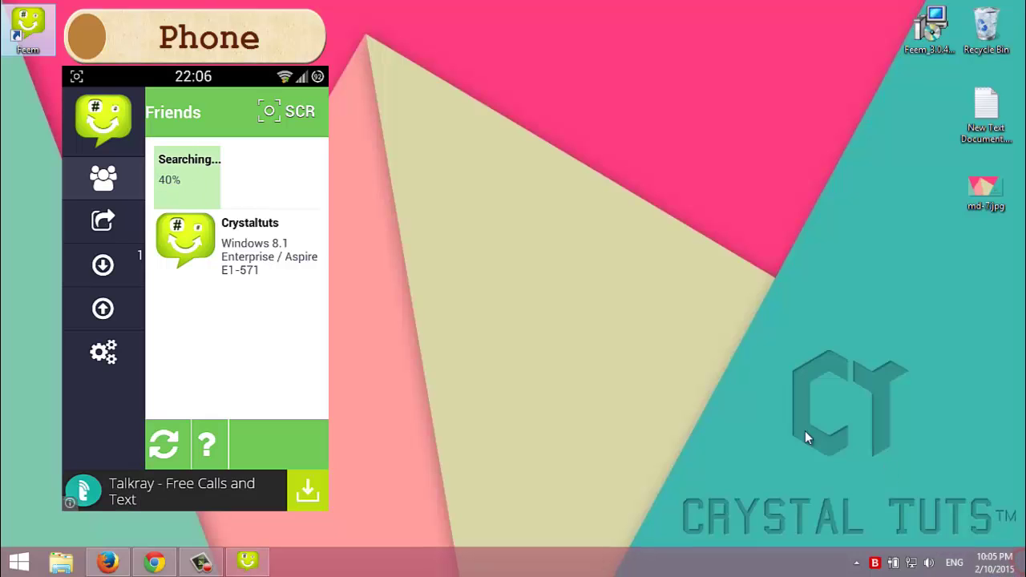
key("alt+F4")
left_click(247, 561)
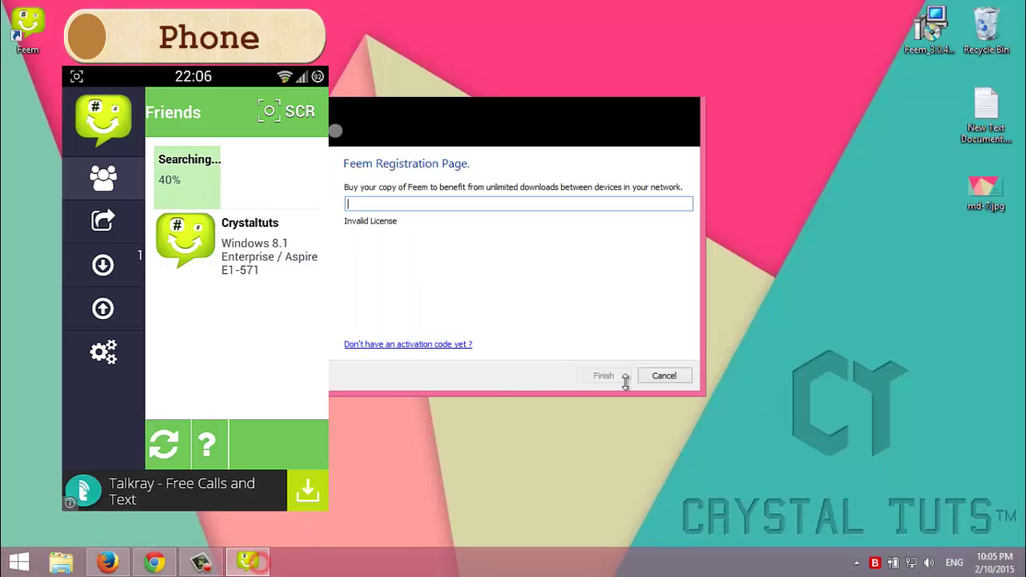
left_click(677, 378)
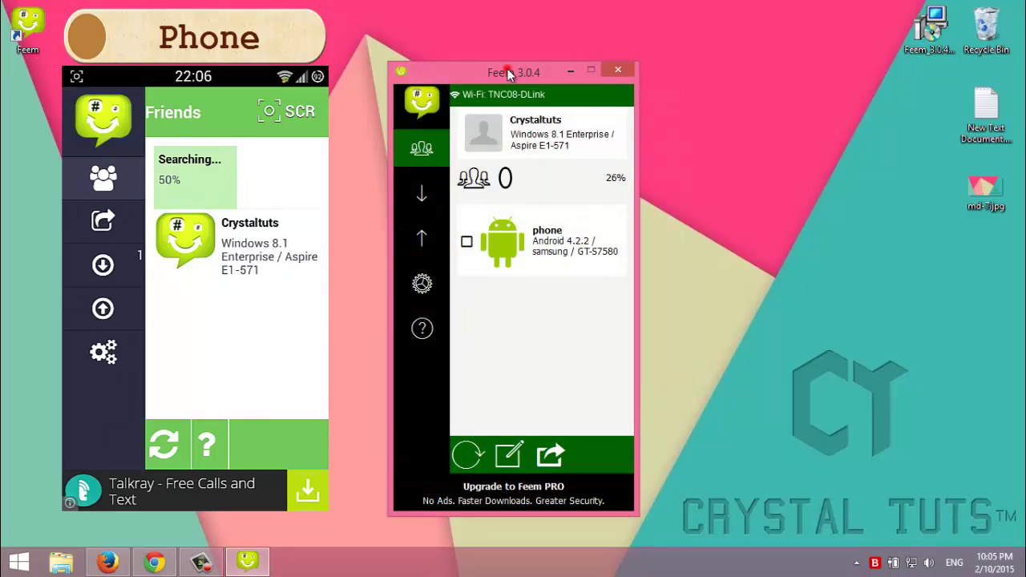
- Move the Feem window clear of the phone view and search again for devices on the Wi-Fi network
left_click_drag(507, 69, 753, 45)
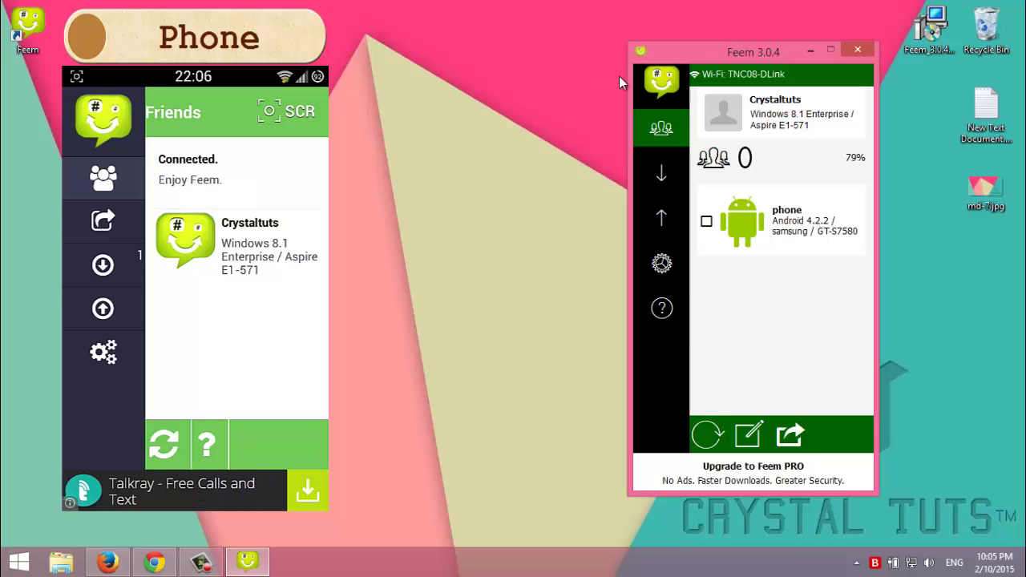
left_click_drag(672, 54, 705, 54)
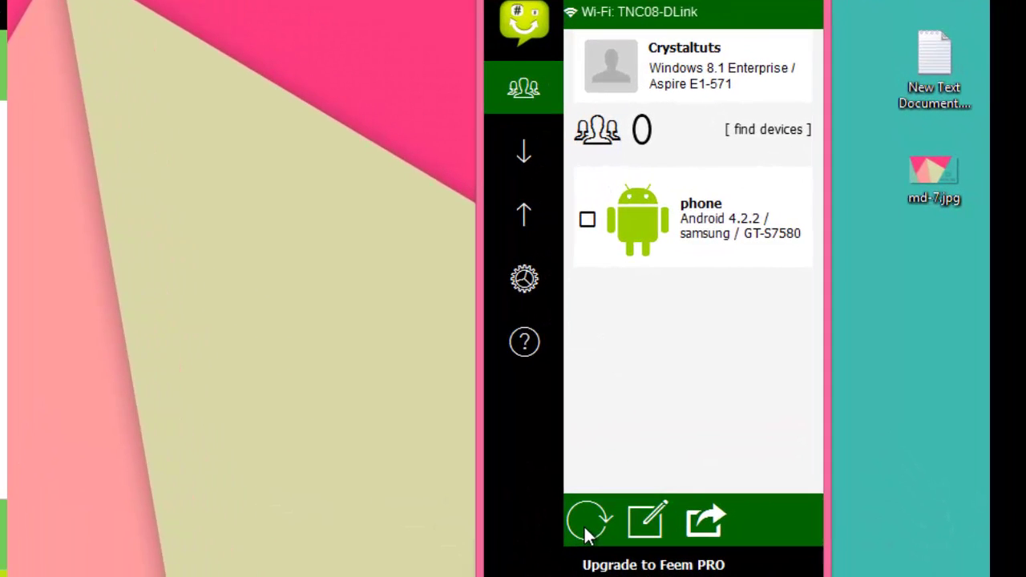
left_click(658, 482)
left_click(774, 129)
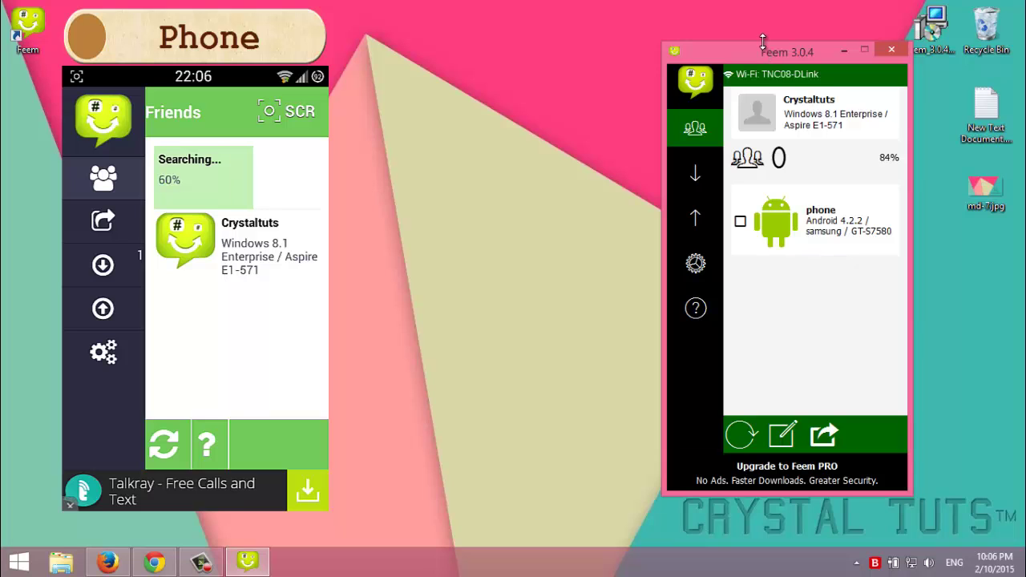
left_click_drag(753, 58, 740, 37)
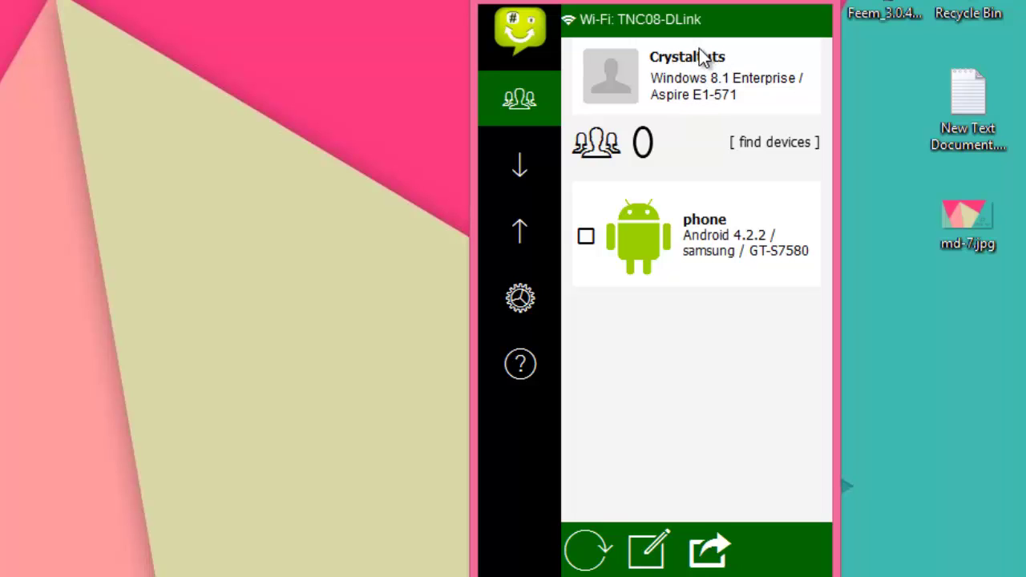
- Check the computer's device name in the Feem settings and return to the list of found devices
left_click(519, 299)
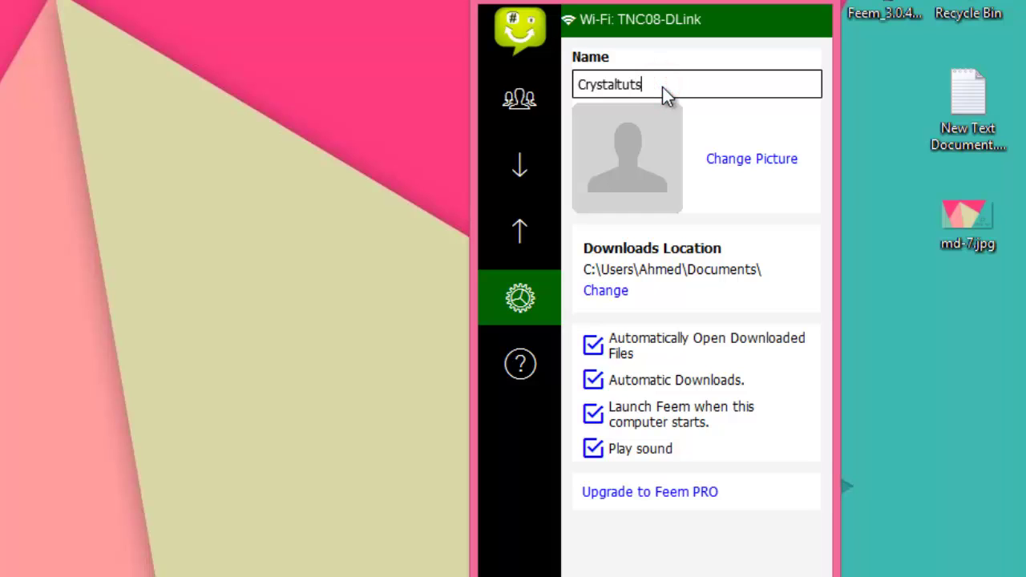
left_click(521, 100)
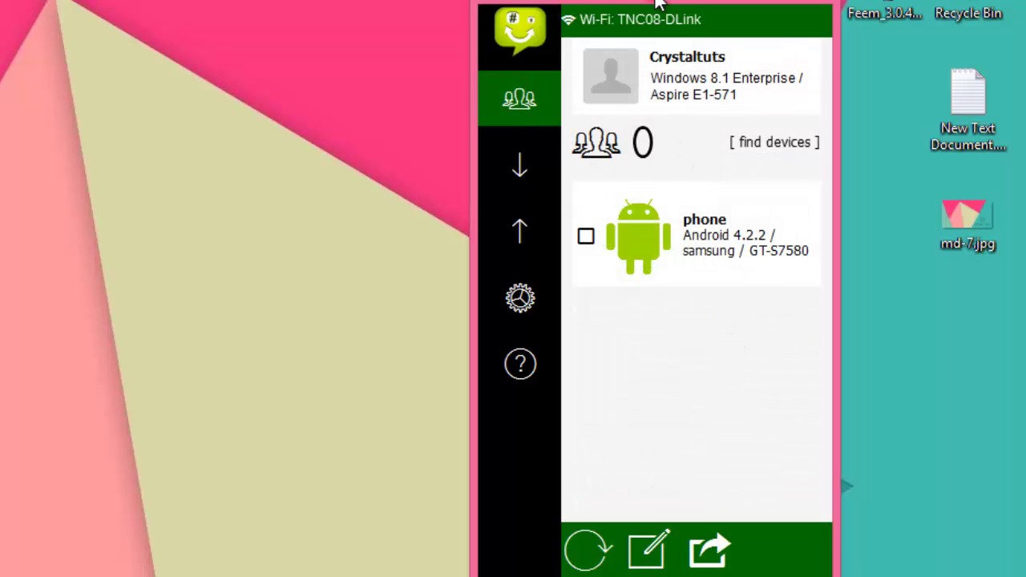
left_click_drag(664, 1, 687, 32)
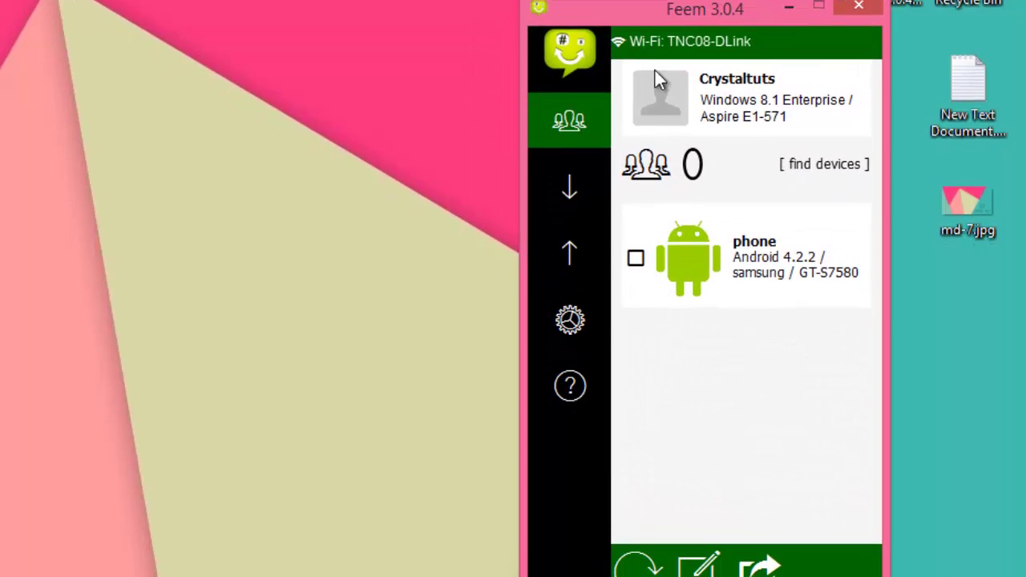
- Select the Android phone as recipient and send it the file md-7.jpg from the Desktop folder
left_click(635, 240)
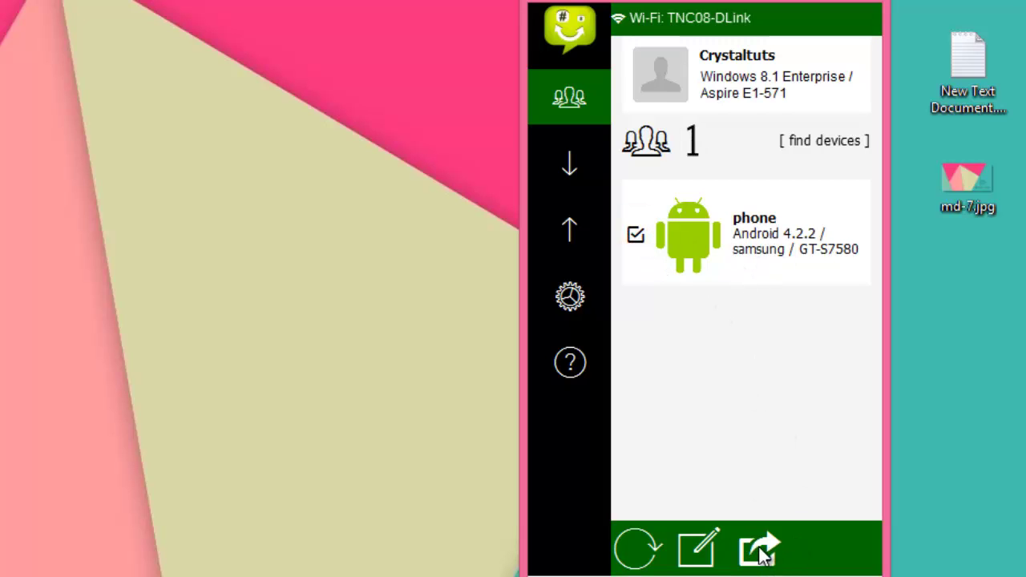
left_click(759, 551)
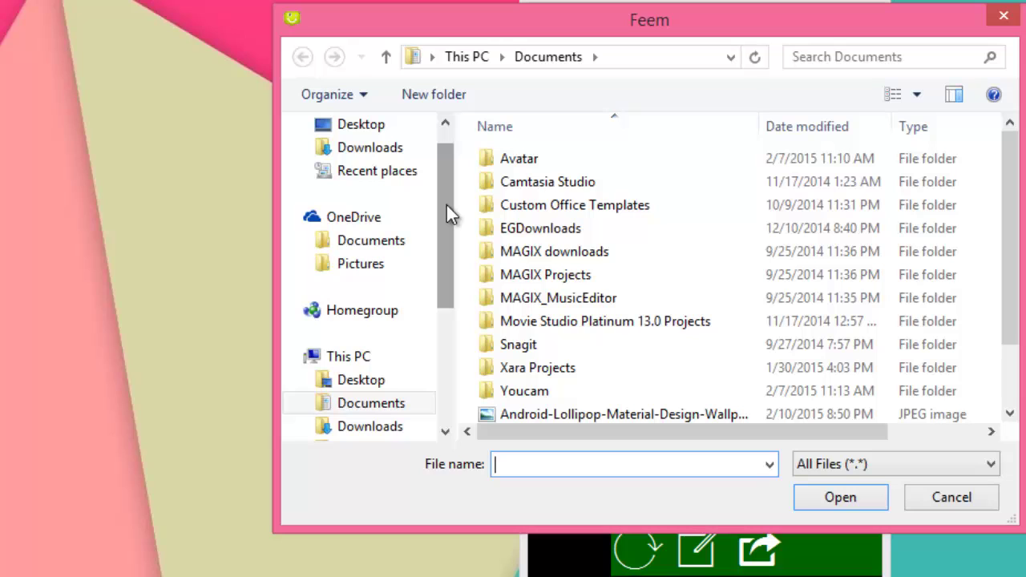
left_click_drag(439, 199, 426, 144)
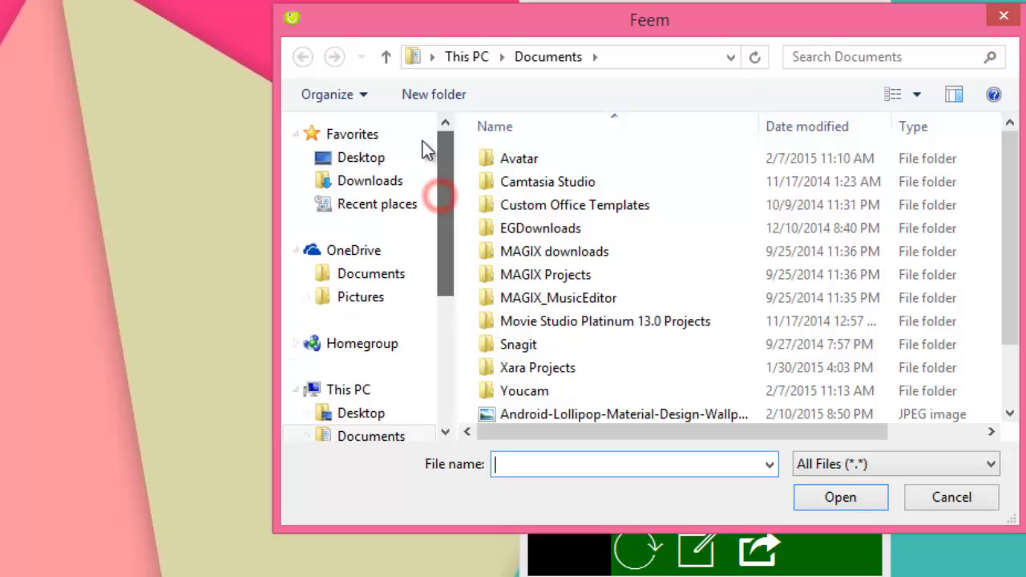
left_click(382, 158)
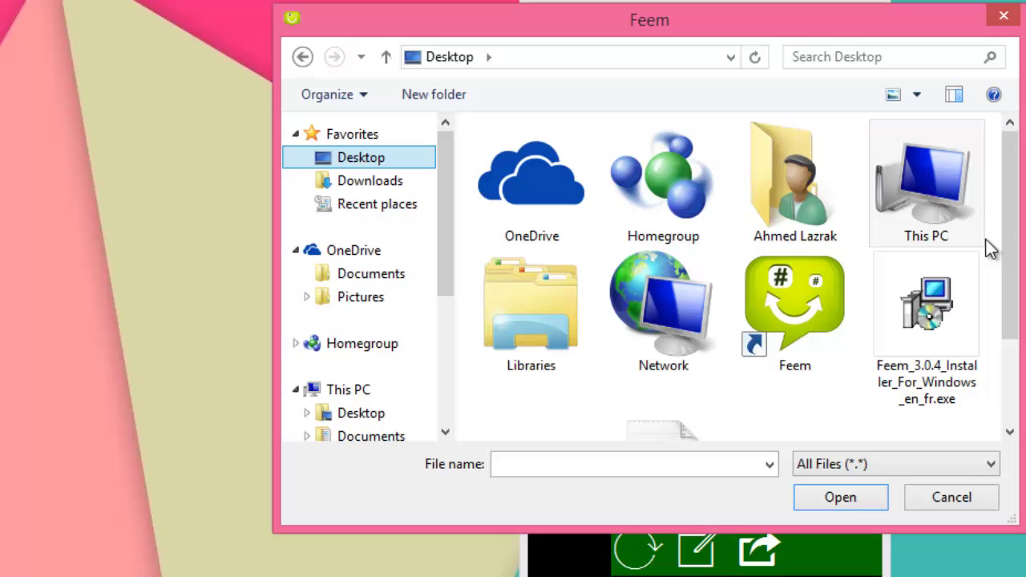
left_click_drag(1012, 229, 1015, 304)
left_click(543, 391)
left_click(846, 495)
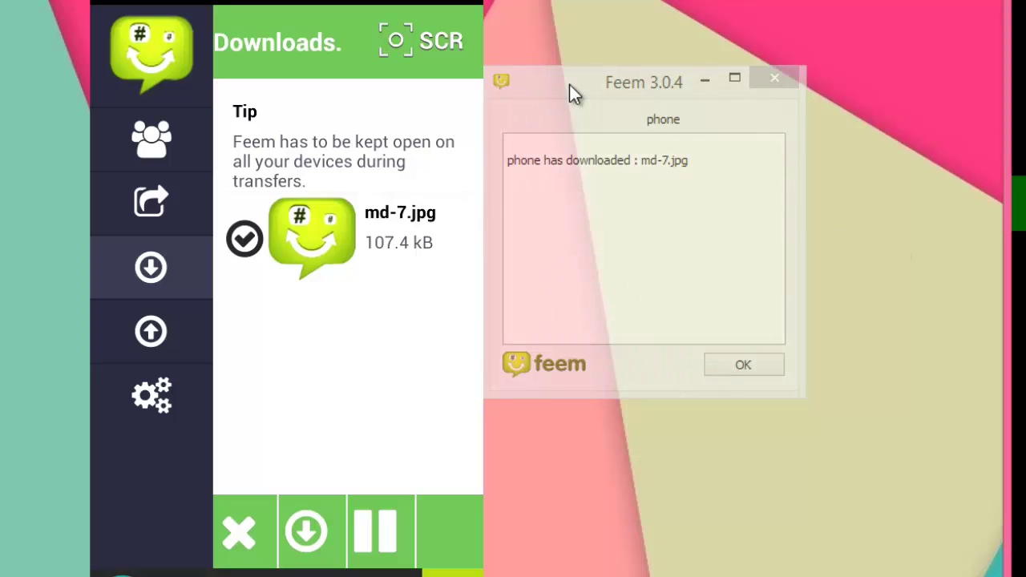
- Dismiss the transfer notice on the computer and open the received md-7.jpg on the phone
left_click(734, 368)
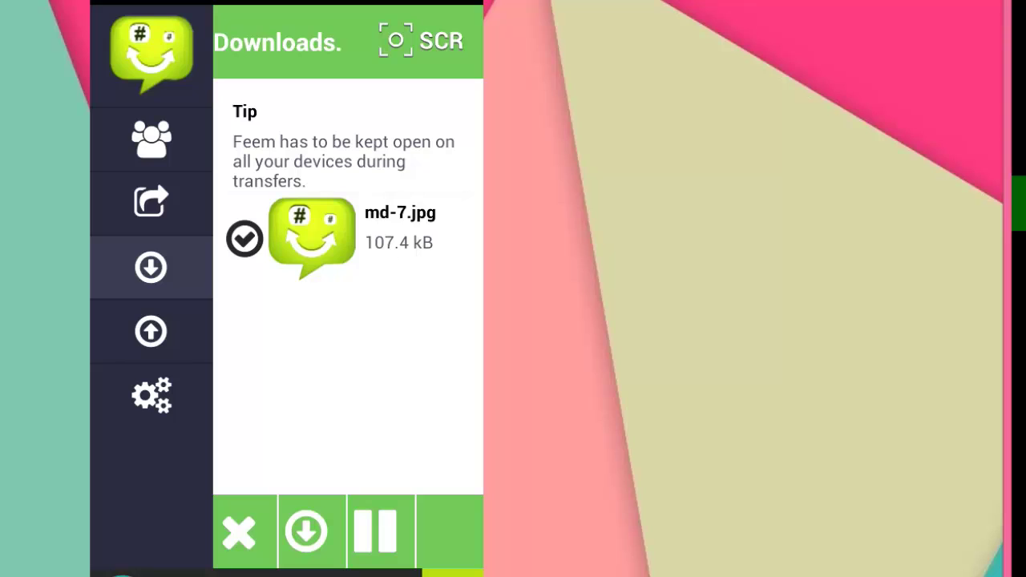
left_click(339, 239)
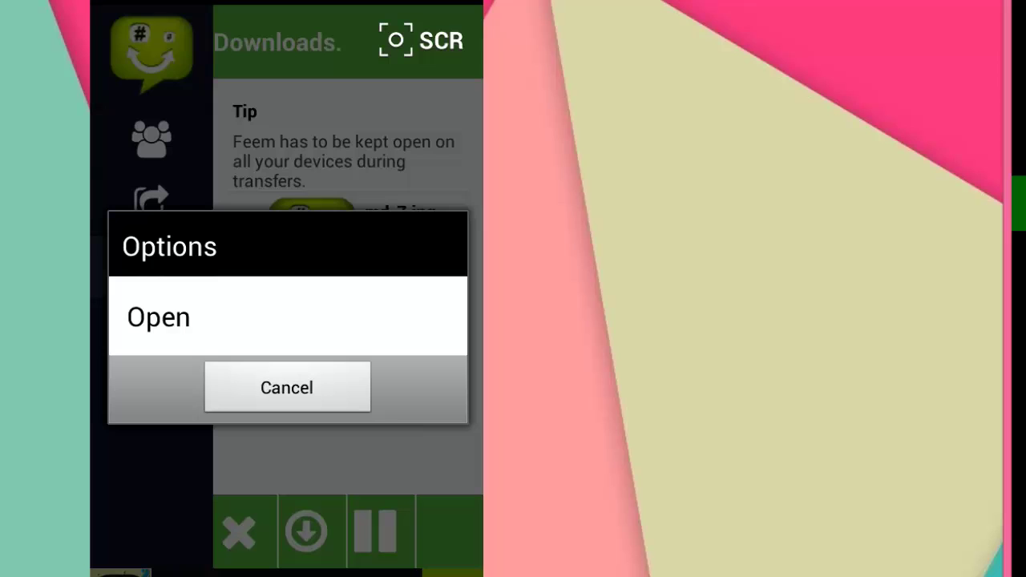
left_click(176, 321)
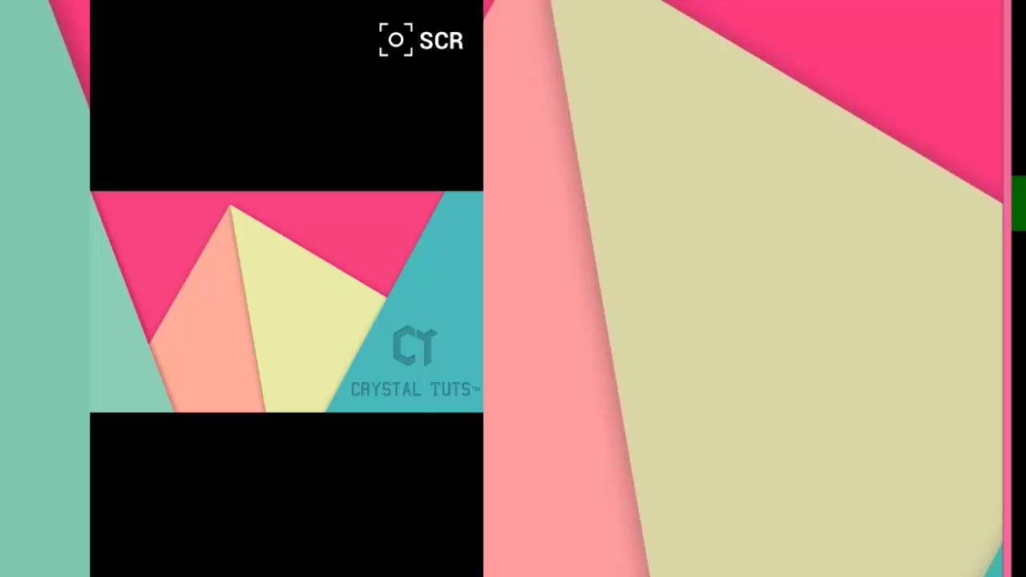
- Close the picture on the phone, check the connected friends, and open the folder holding the wallpaper images among the phone's local files
key("Escape")
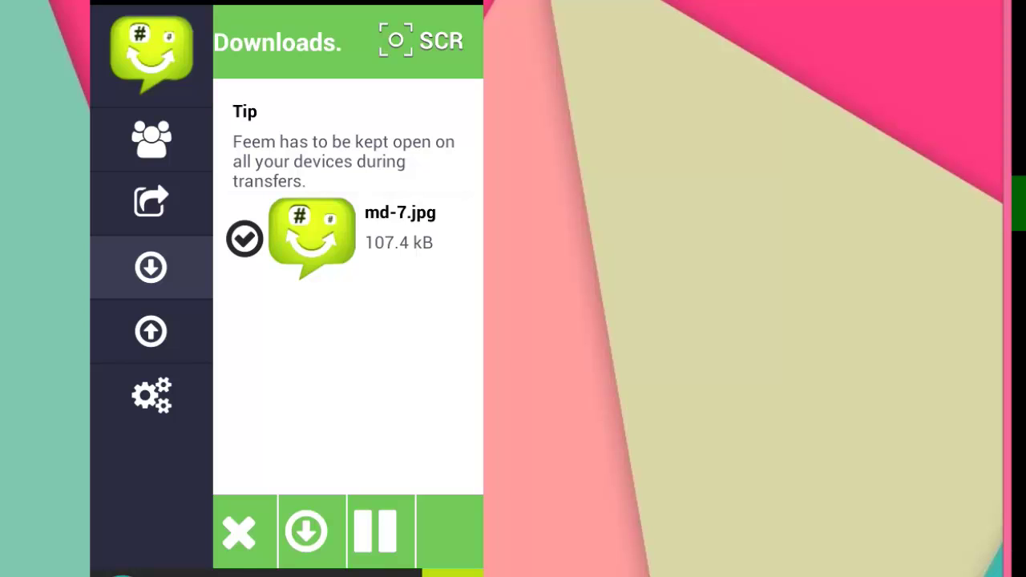
left_click(150, 139)
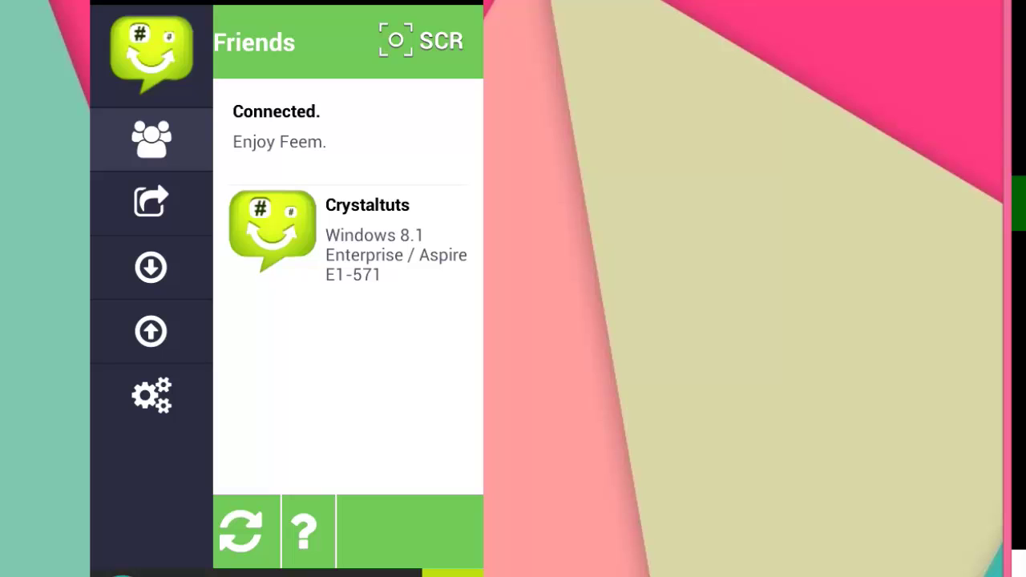
left_click(151, 202)
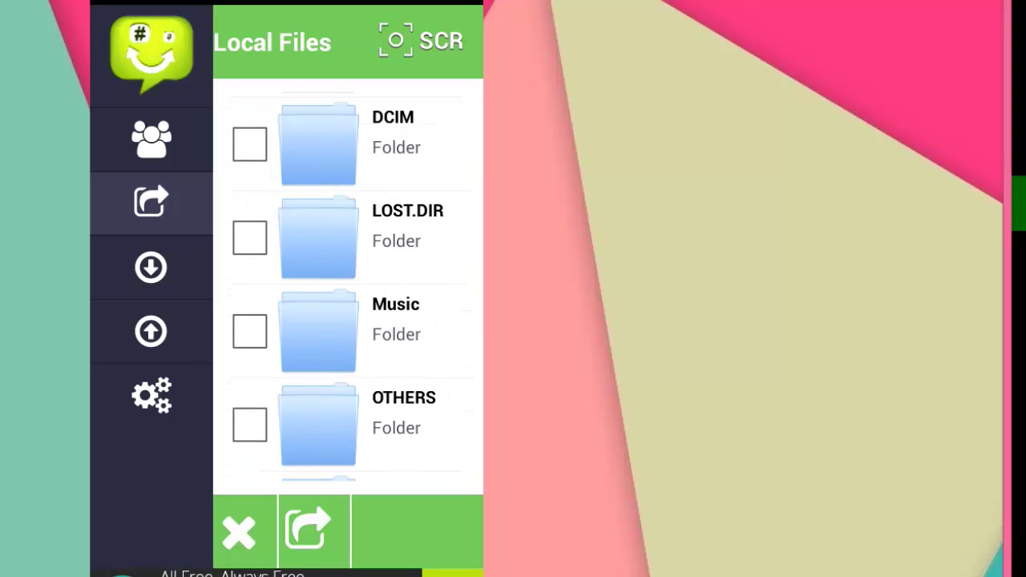
left_click_drag(366, 428, 366, 362)
left_click(337, 445)
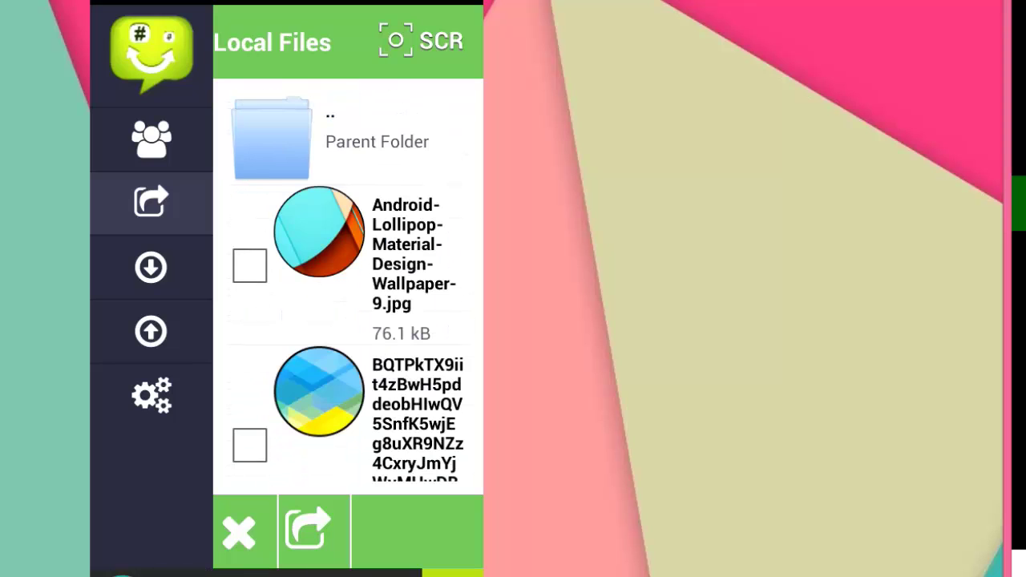
- Select Android-Lollipop-Material-Design-Wallpaper-9.jpg on the phone and share it with the Crystaltuts Windows computer as receiver
left_click(250, 266)
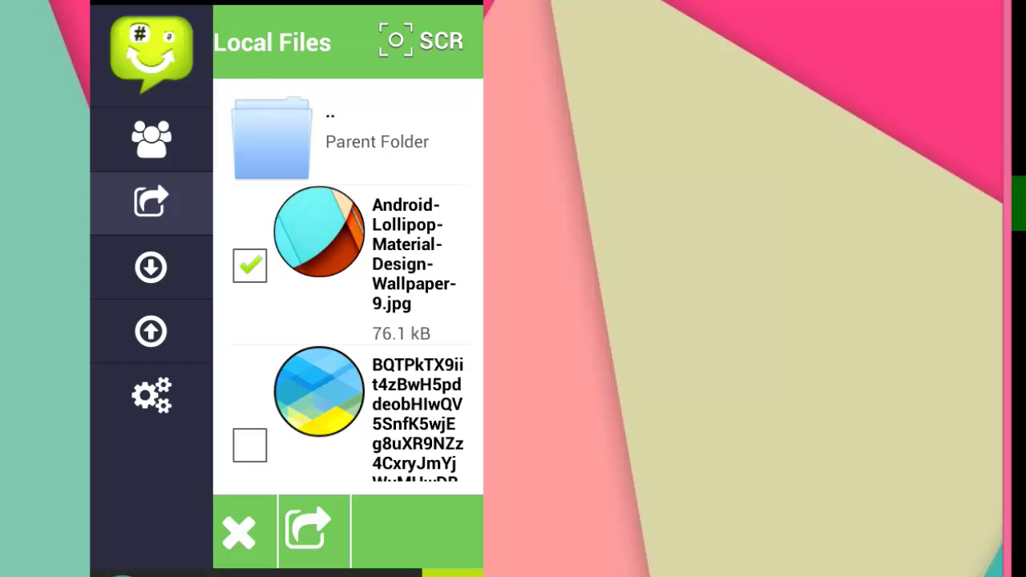
left_click(308, 529)
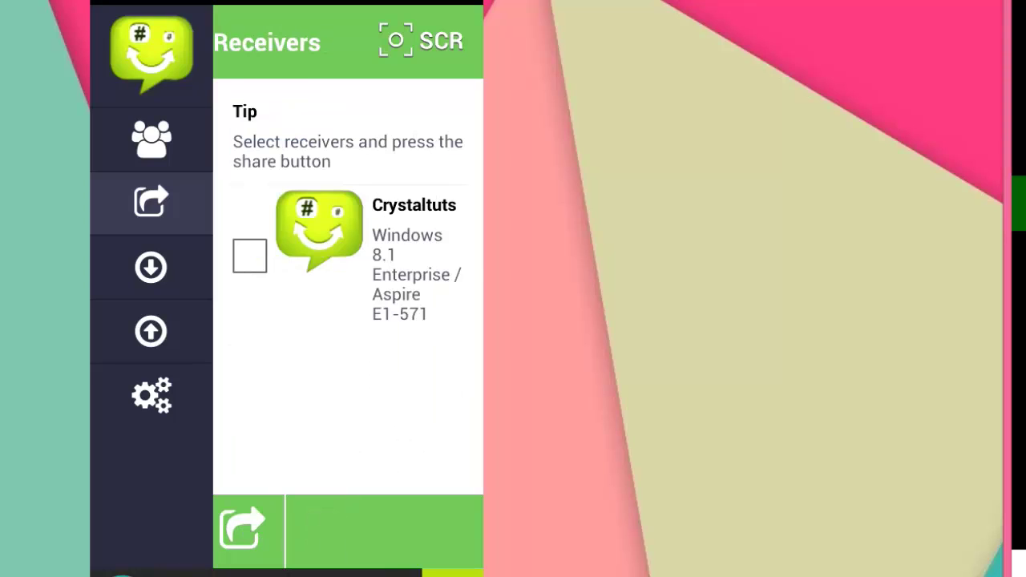
left_click(251, 256)
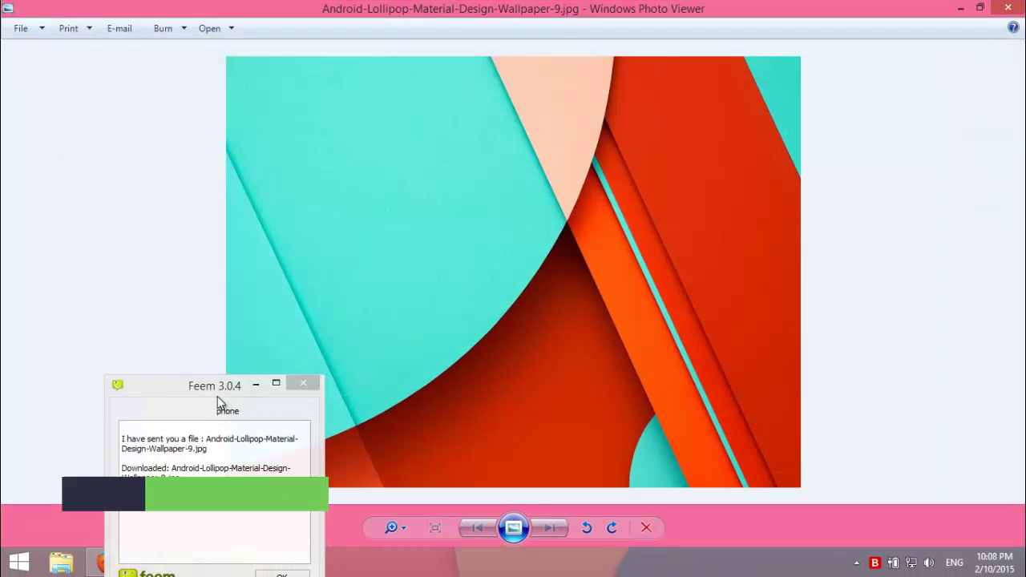
- Move and dismiss the transfer notice on the computer, and close the received wallpaper in Windows Photo Viewer
left_click_drag(176, 395, 486, 171)
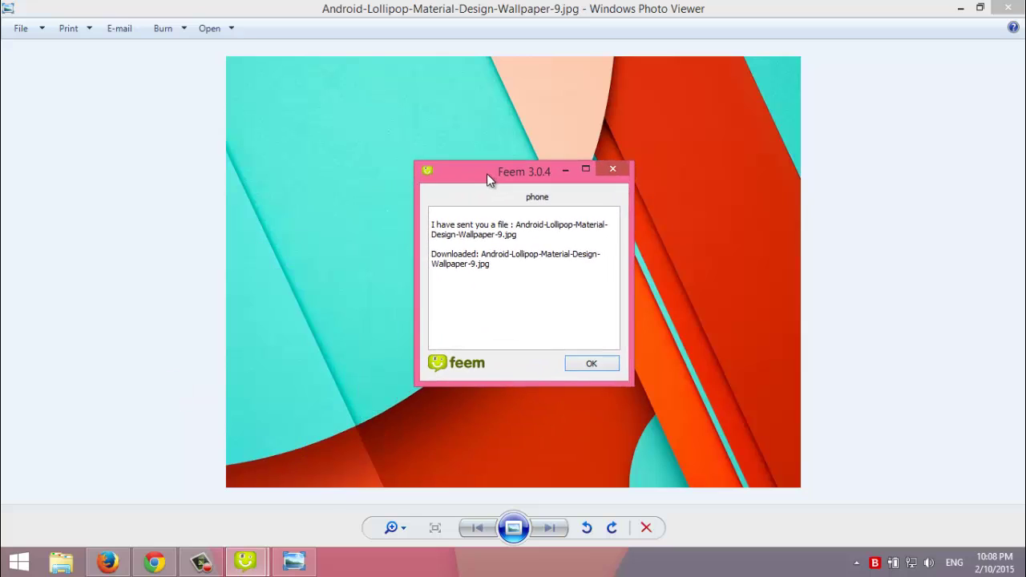
left_click(586, 363)
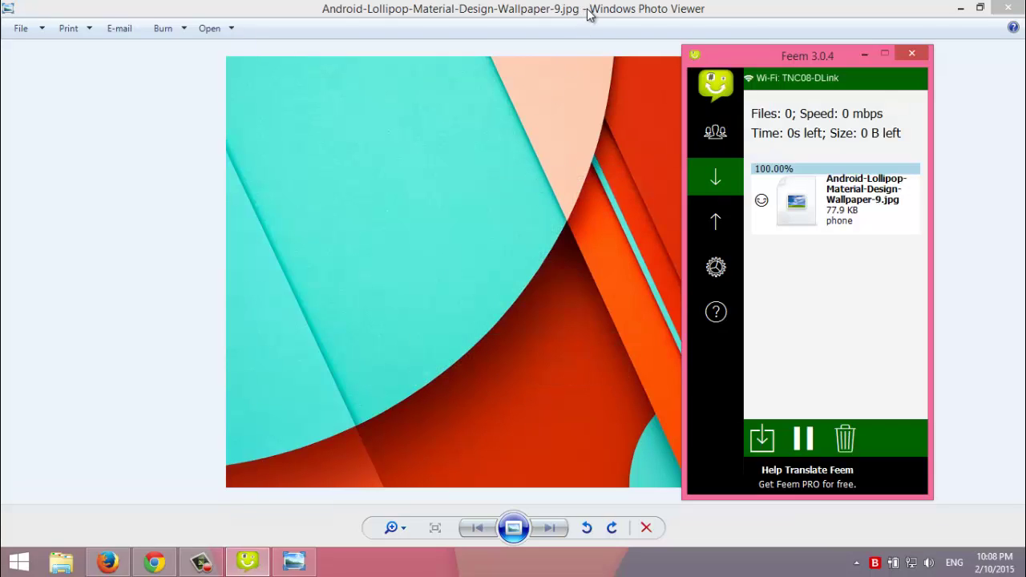
left_click(1006, 8)
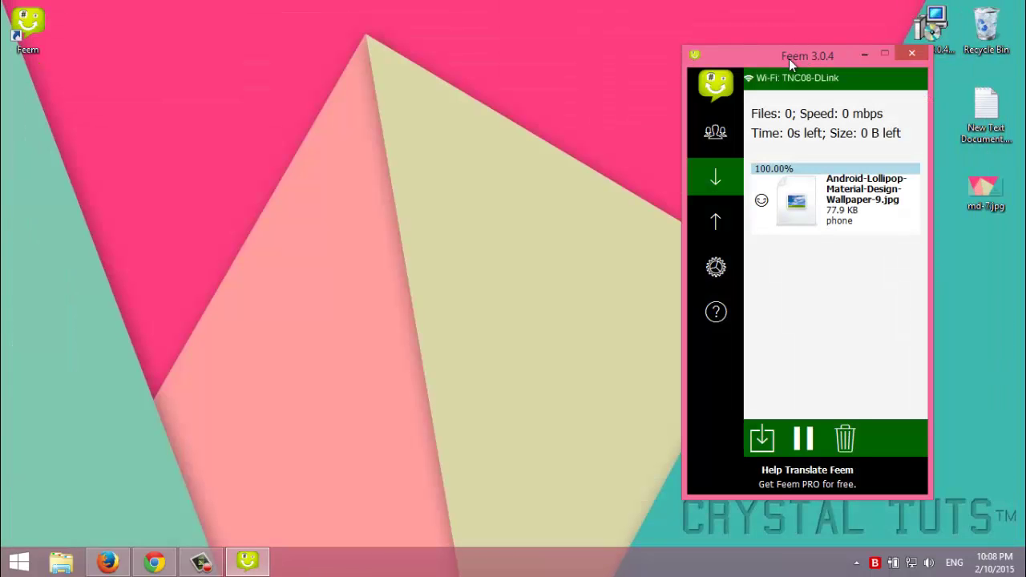